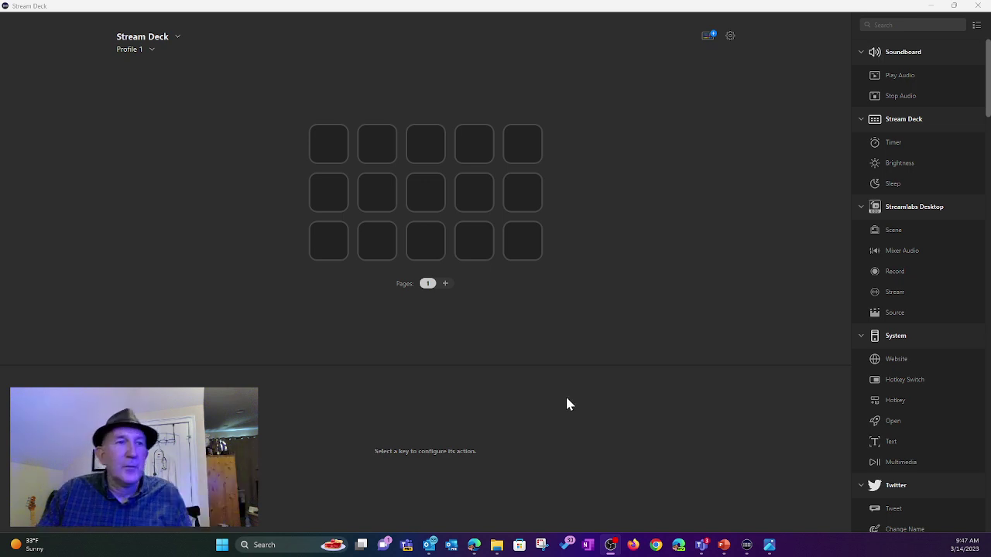
Confirm Stream Deck 6.1.0.18521 is up to date and open the SD1.png screenshot in Photos
click(730, 36)
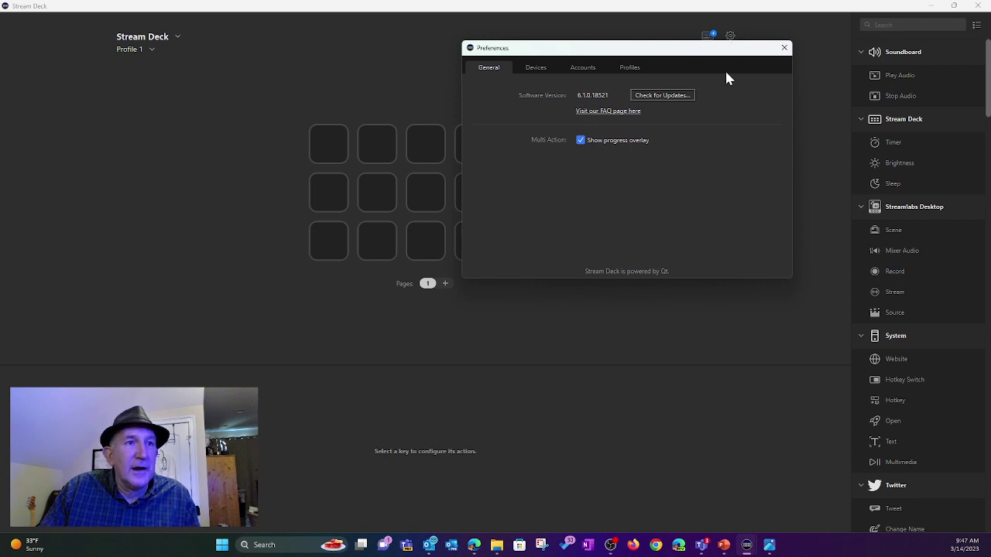
click(674, 95)
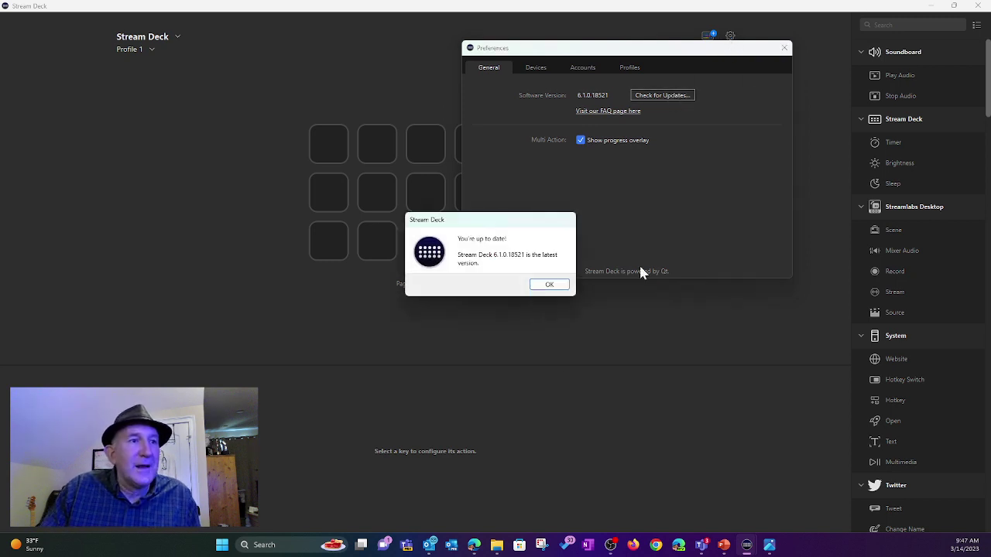
click(549, 285)
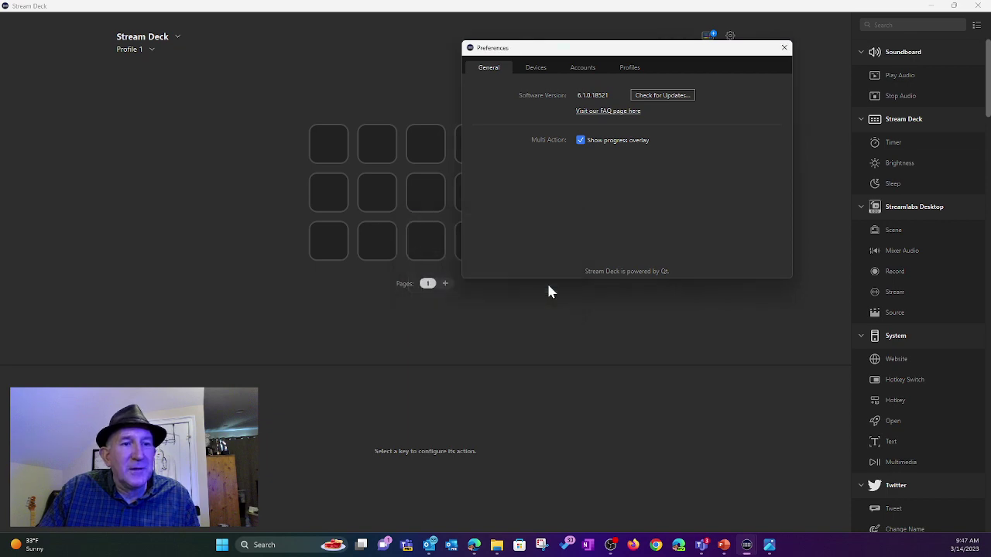
click(769, 545)
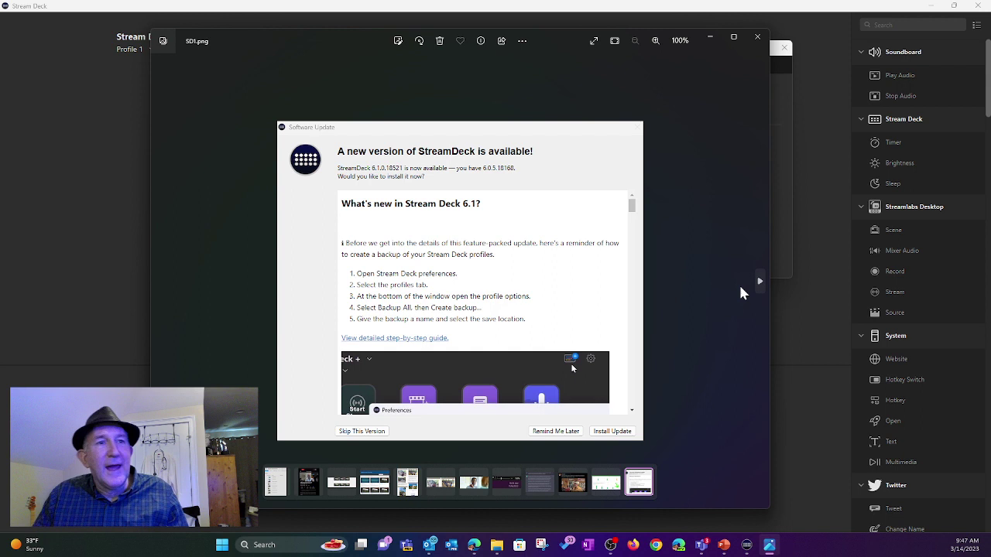
Advance Photos to sd2.png, showing the update notes' Microsoft Teams Plugin section
click(761, 285)
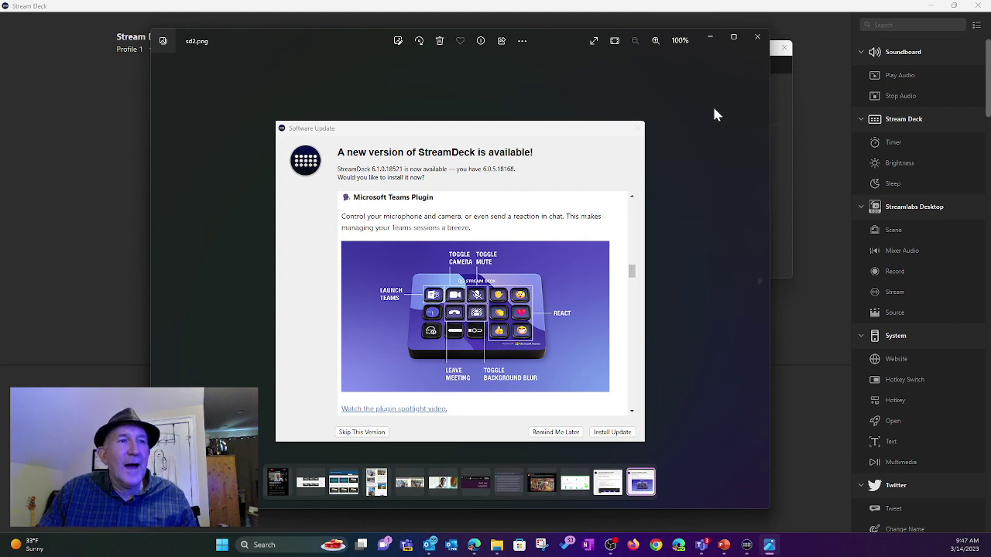
Close the viewer and Preferences, then search the Store for 'Teams' and install the Microsoft Teams plugin
click(755, 39)
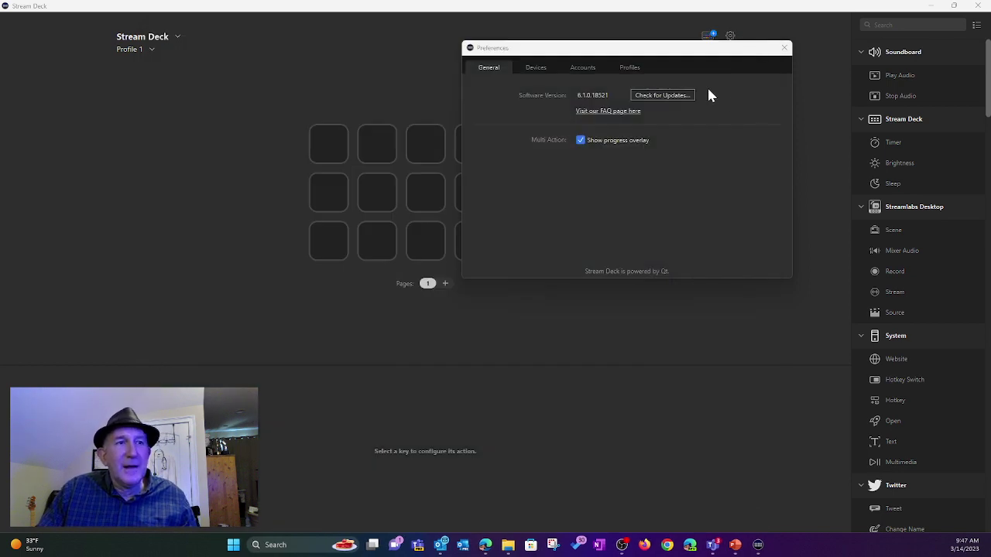
click(783, 47)
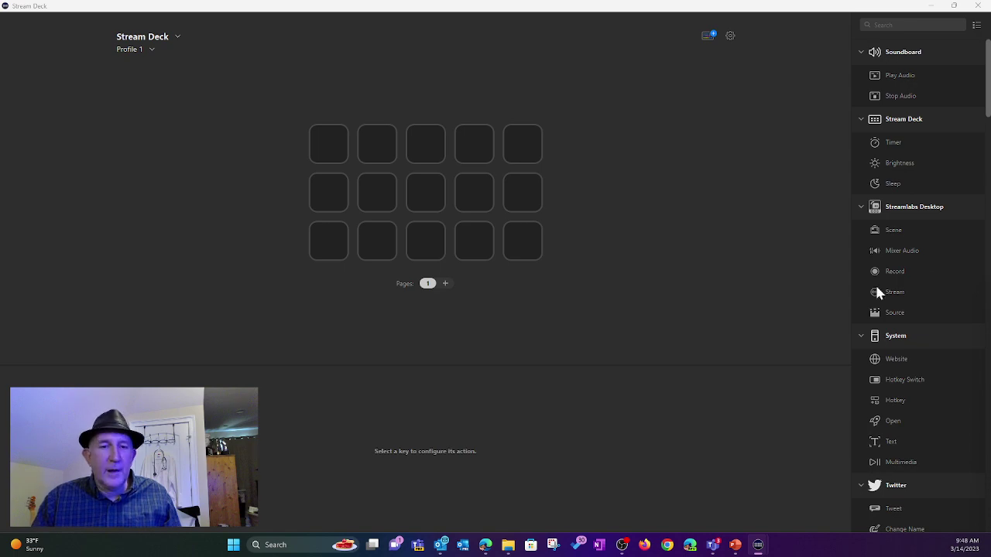
drag(521, 213, 536, 79)
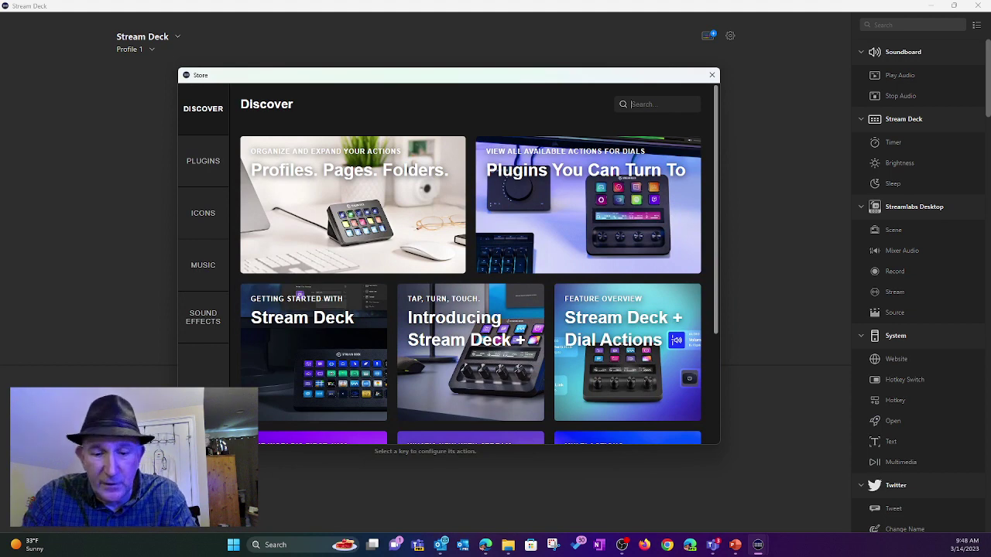
text(Teams)
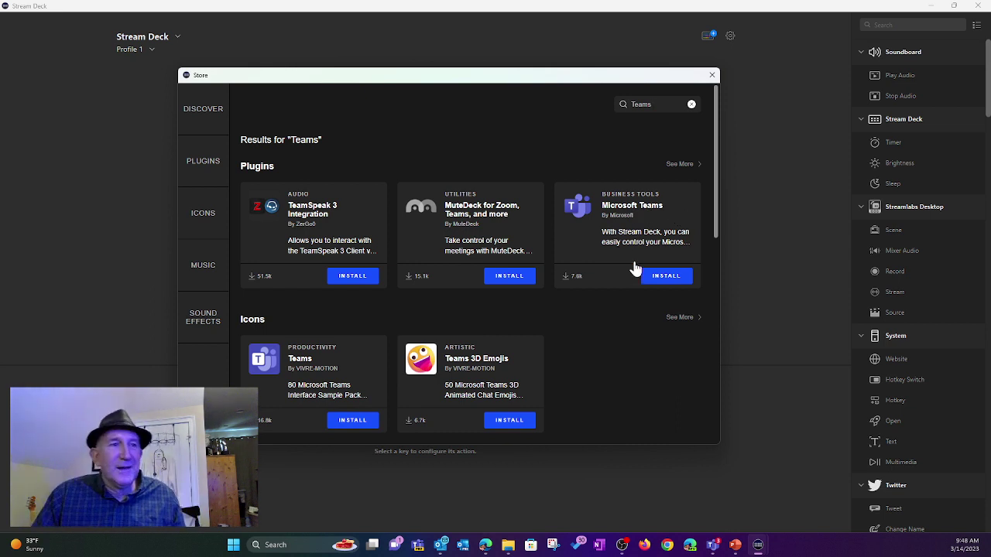
click(656, 278)
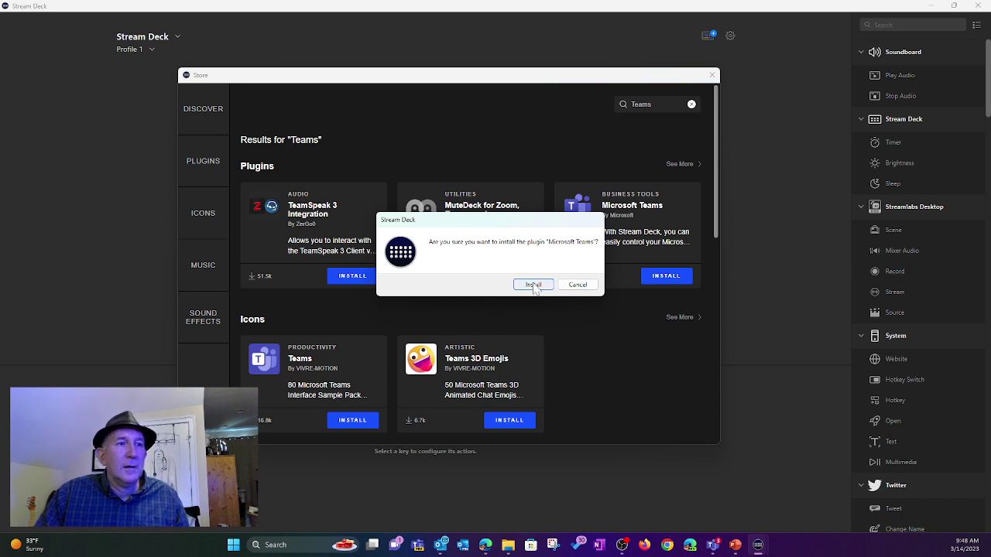
click(533, 283)
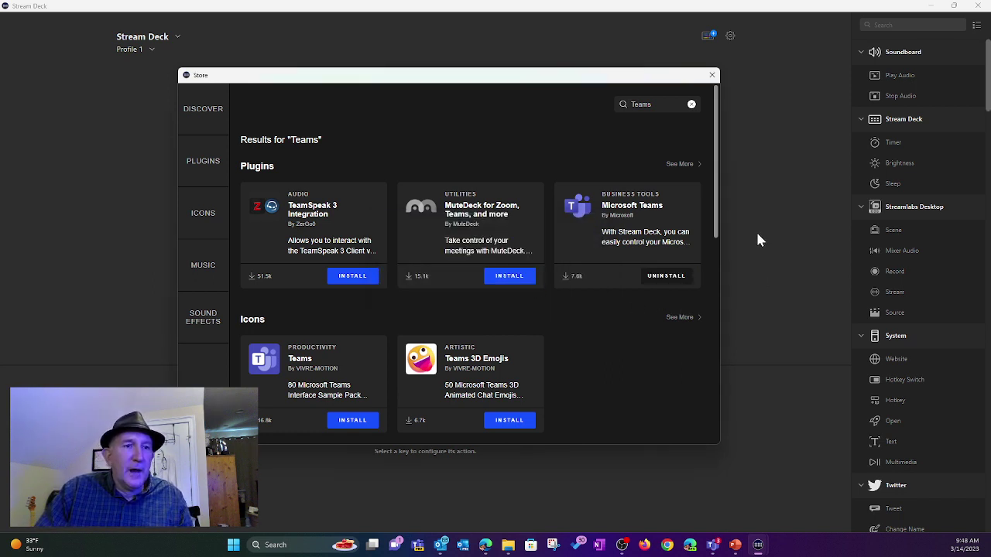
Put Teams Background blur and Camera on the first two keys and Leave on the bottom-right key
click(711, 75)
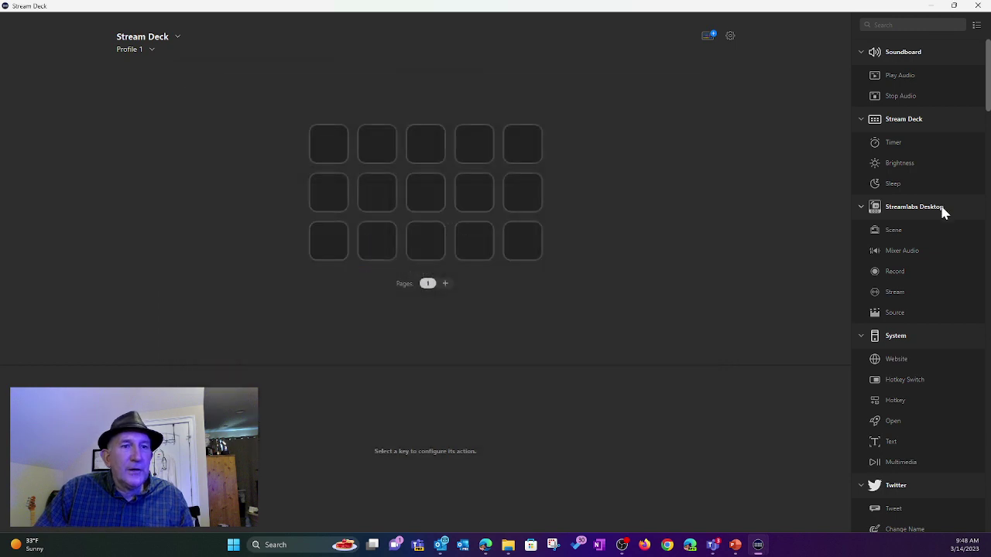
scroll(942, 224, down, 10)
scroll(940, 216, down, 15)
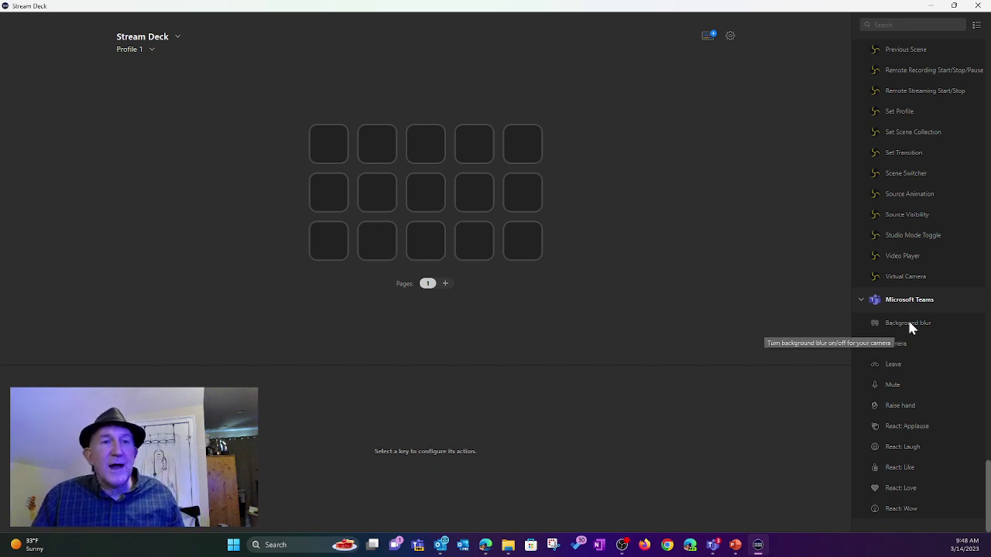
drag(909, 325, 321, 136)
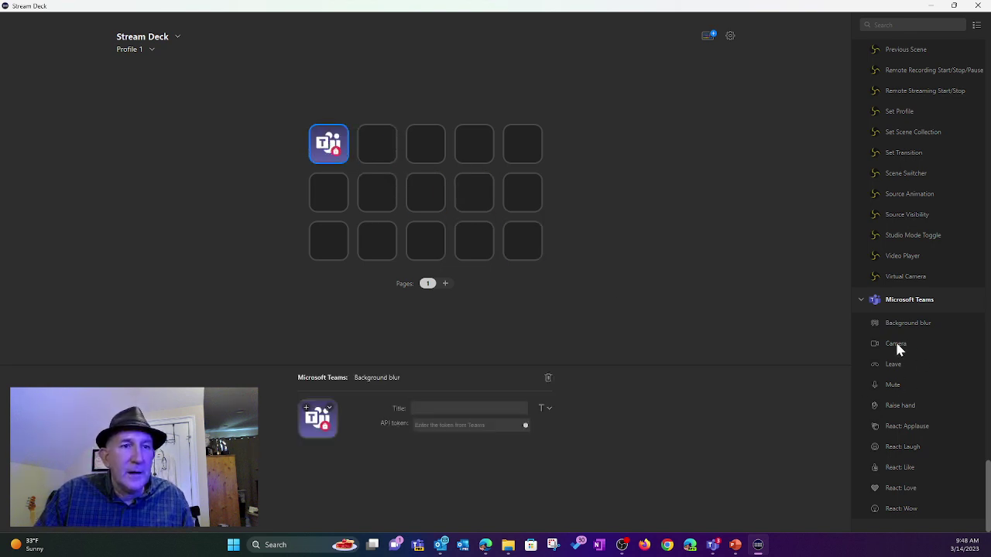
drag(897, 346, 379, 146)
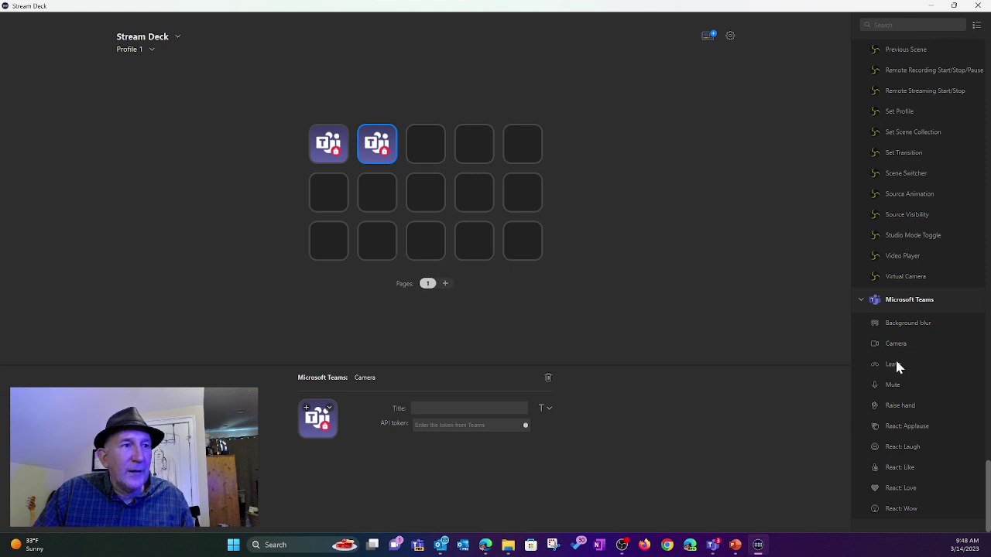
drag(896, 362, 517, 252)
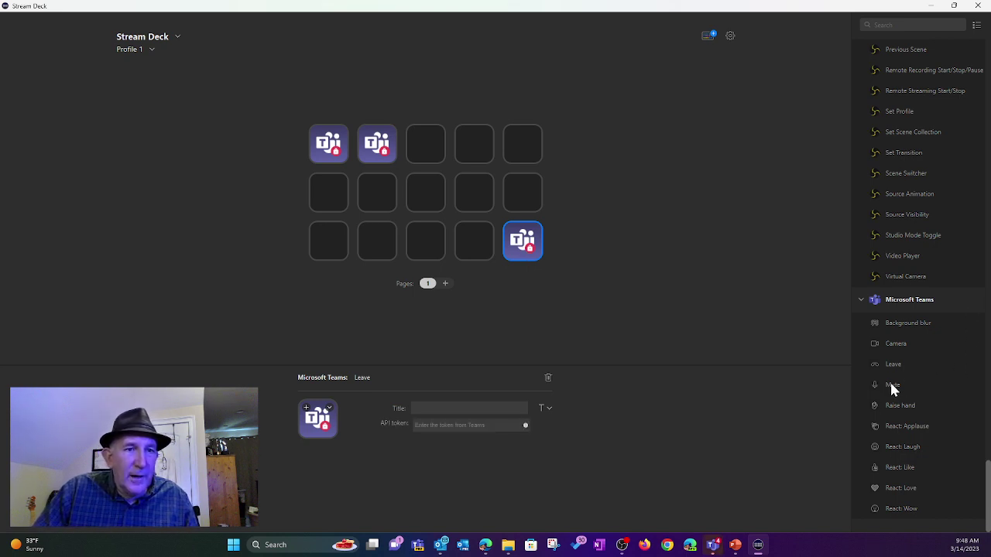
Add Mute, Raise hand and the Applause, Laugh, Like, Love and Wow reactions to the remaining keys
drag(890, 381, 427, 140)
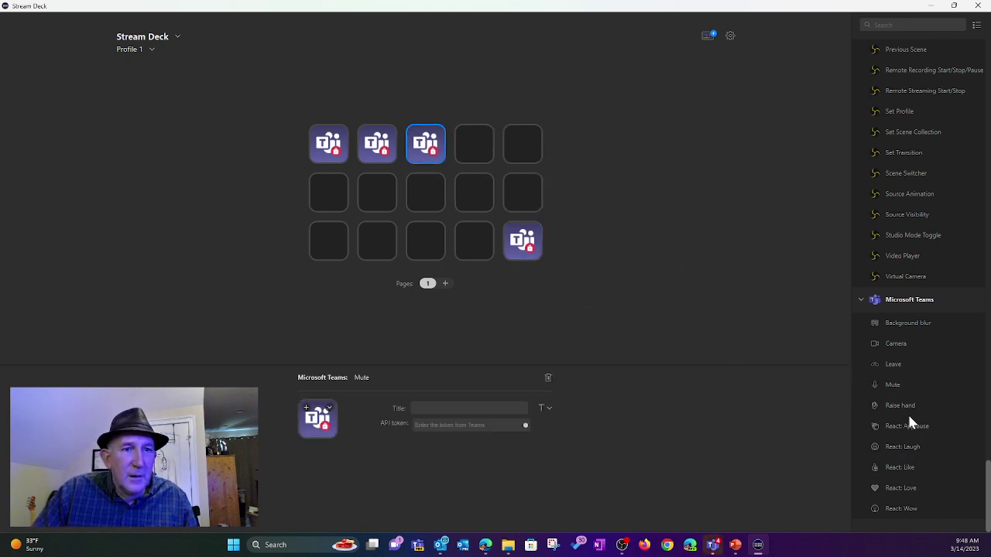
drag(900, 404, 475, 144)
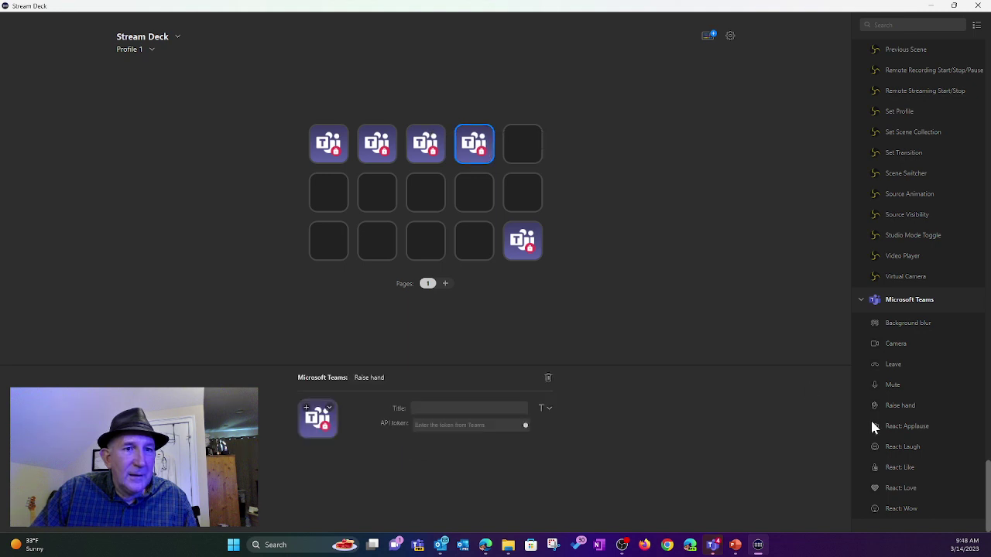
drag(899, 422, 522, 146)
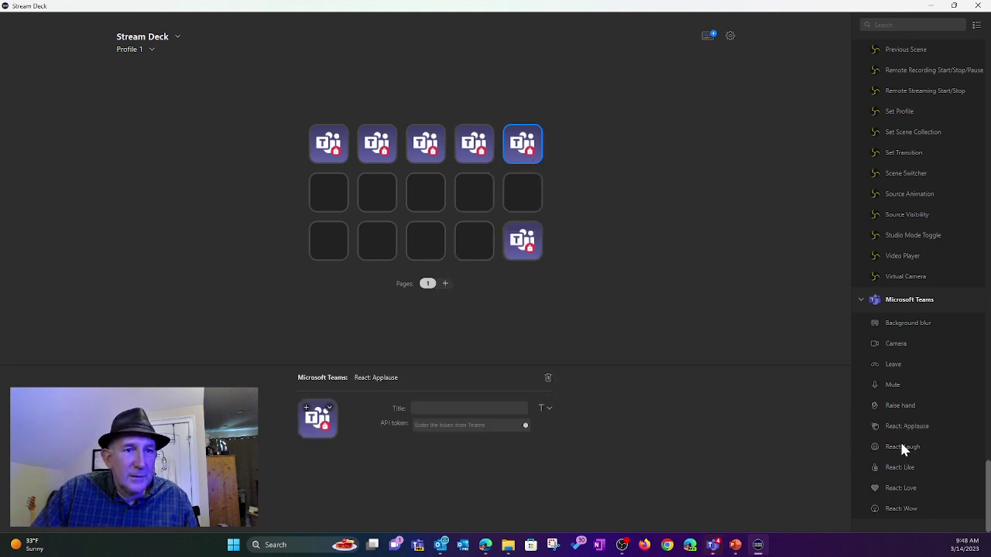
drag(901, 445, 333, 187)
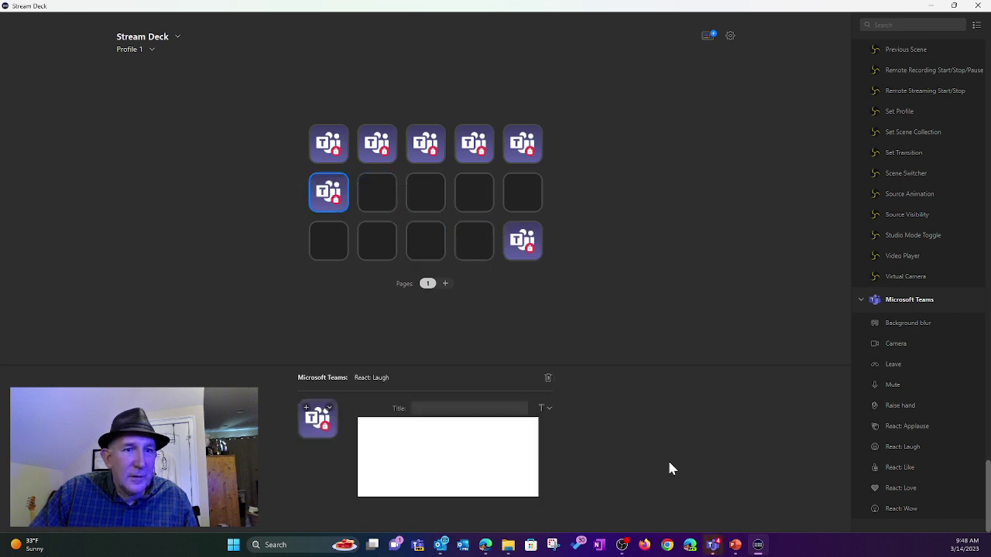
drag(907, 469, 381, 190)
drag(899, 495, 432, 207)
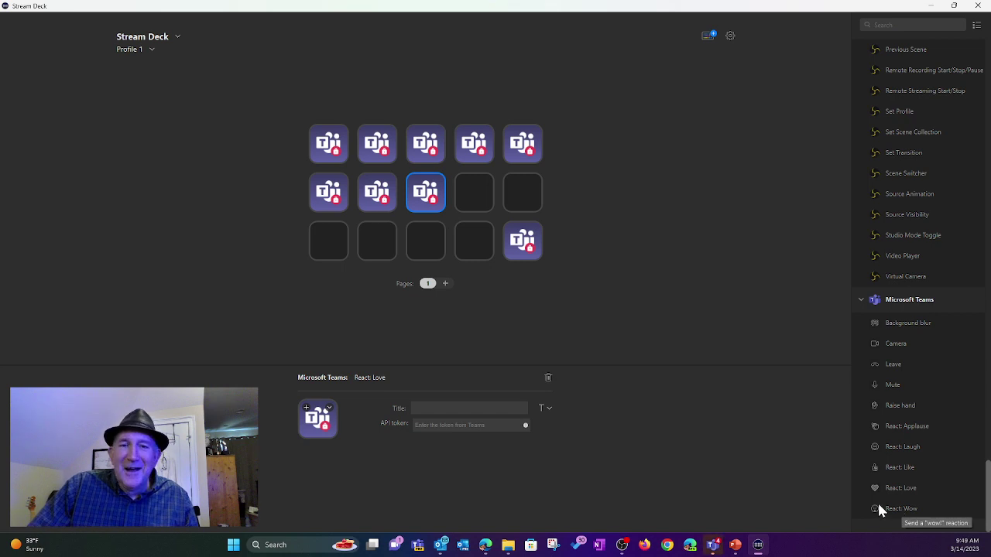
drag(879, 507, 460, 181)
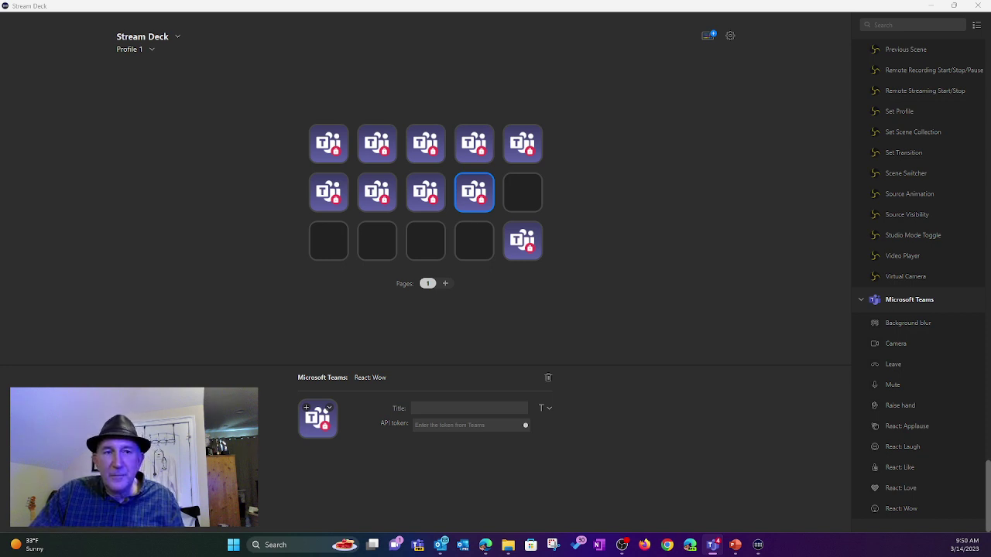
Paste the Teams API token into the Wow key's settings so the keys show their action icons
click(434, 408)
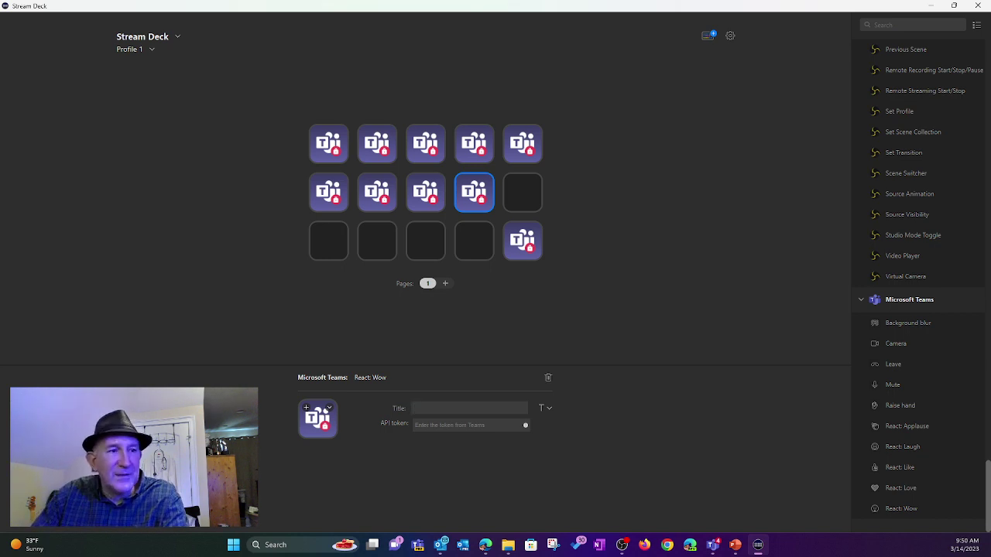
click(459, 428)
key(ctrl+v)
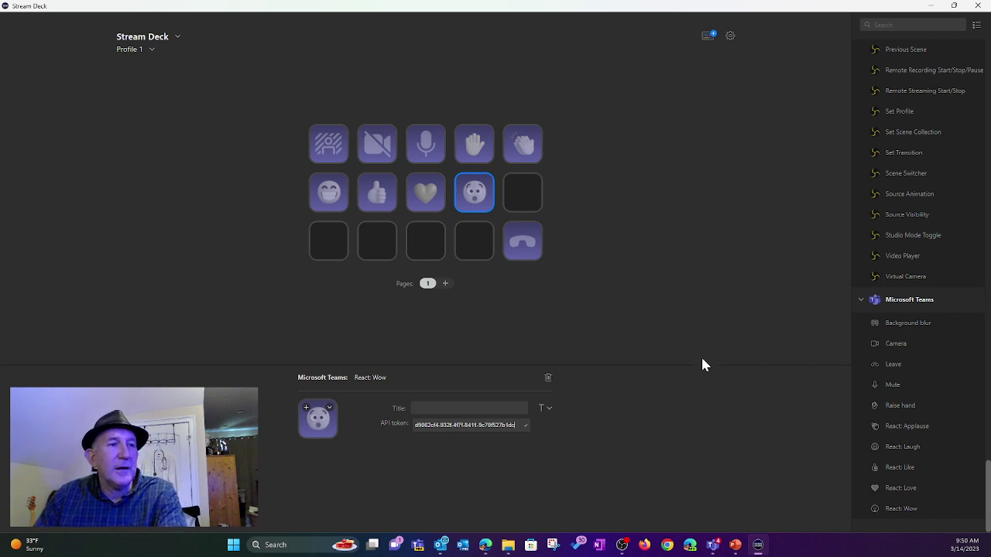
click(676, 272)
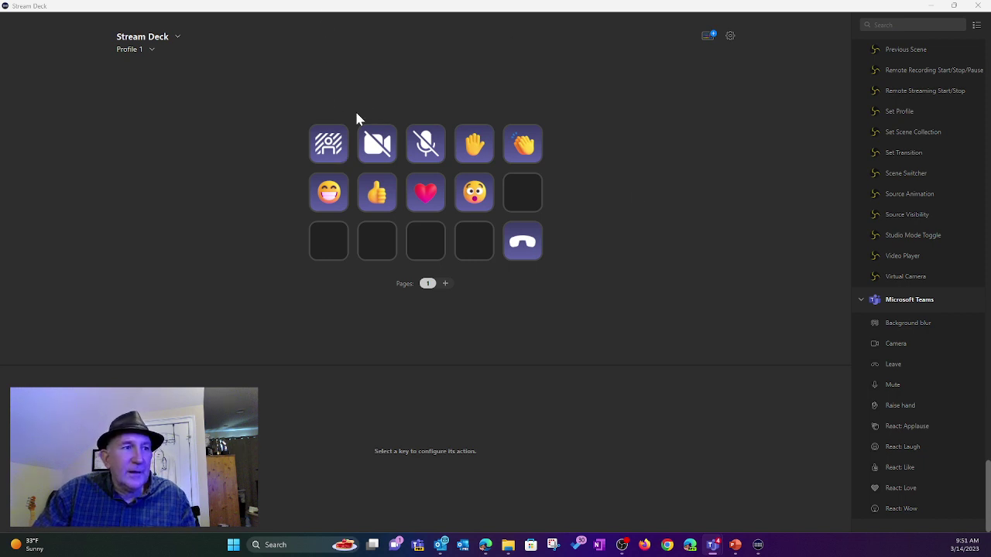
Open the Microsoft Teams: Camera key's properties, which show the camera as on
click(381, 146)
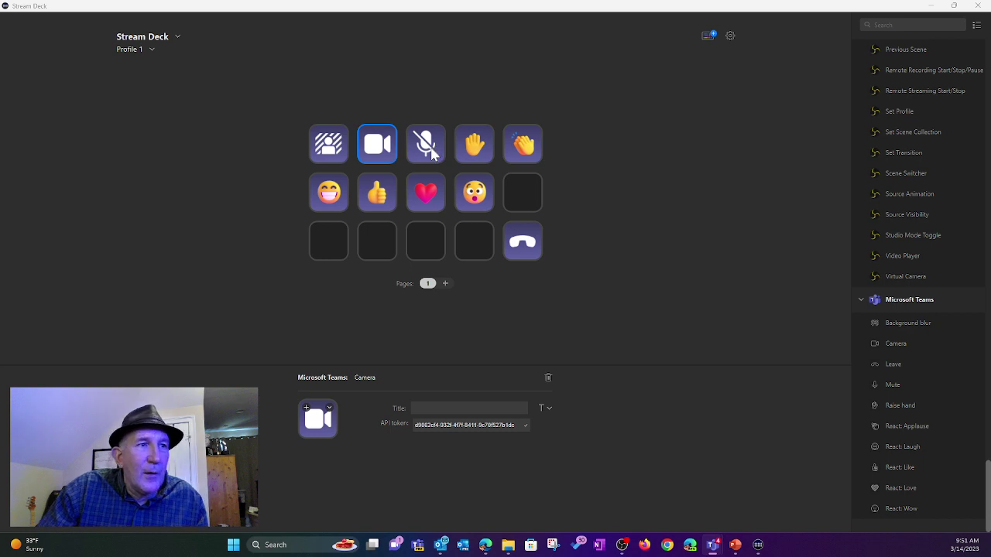
click(375, 155)
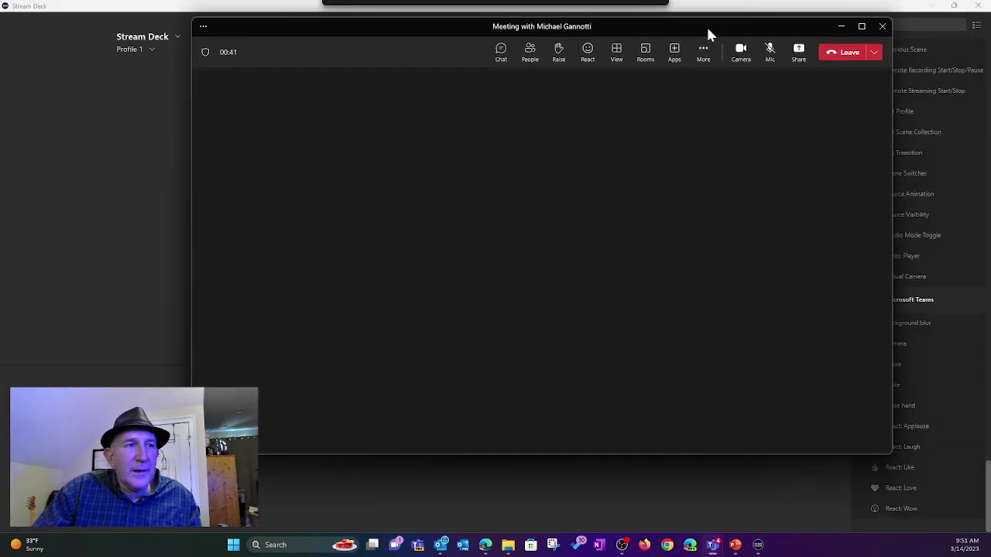
Raise and lower a hand, then send applause, two laugh, love and wow reactions in the Teams meeting
drag(706, 25, 582, 77)
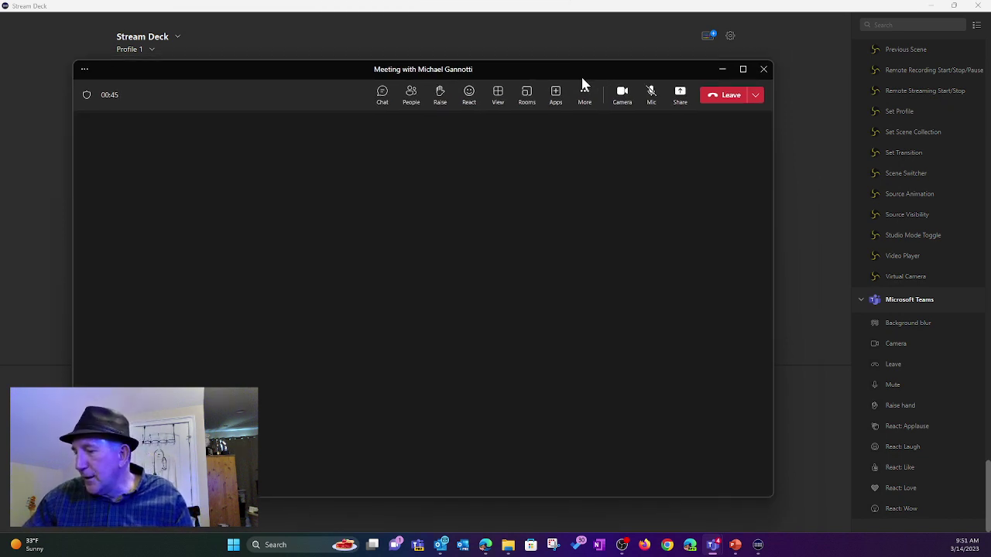
key(ctrl+shift+k)
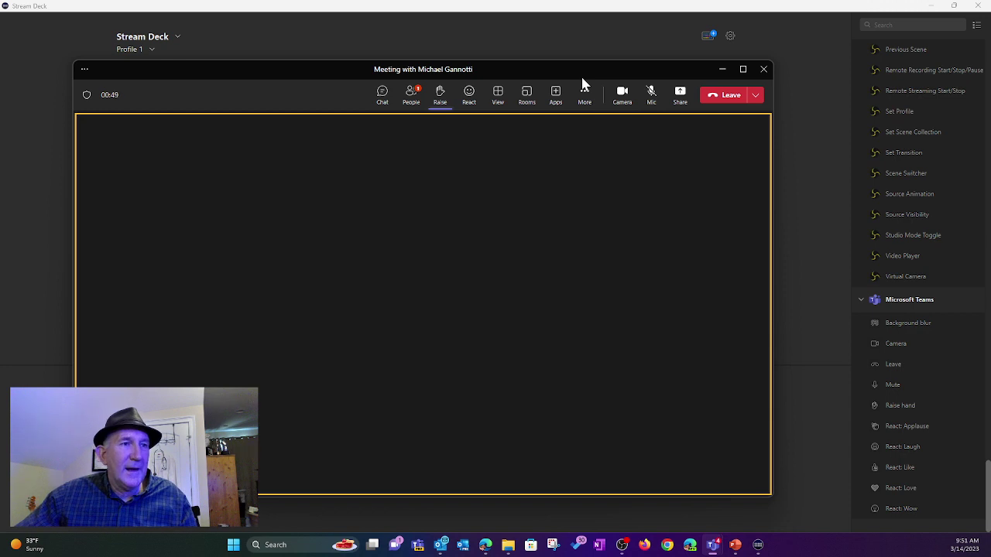
key(ctrl+shift+k)
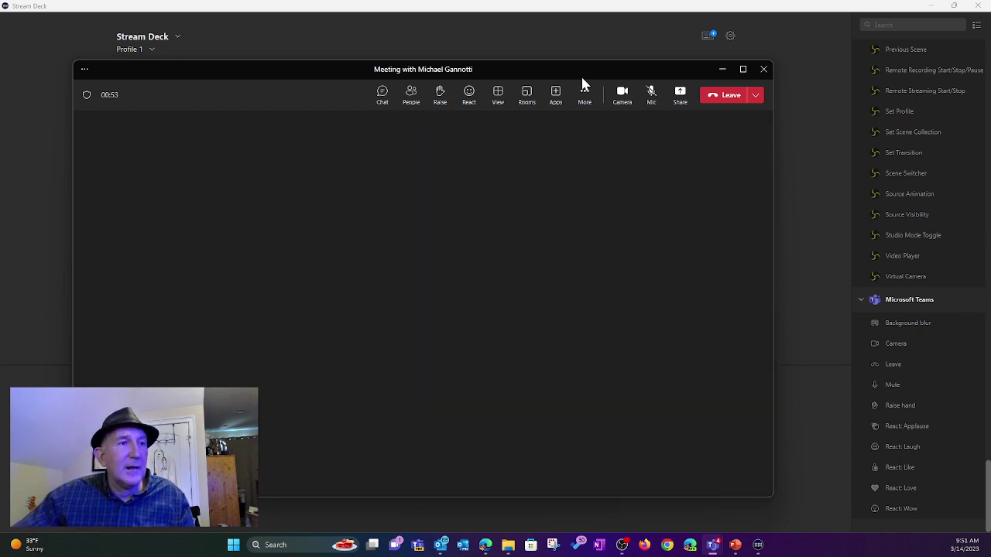
key(ctrl+shift+a)
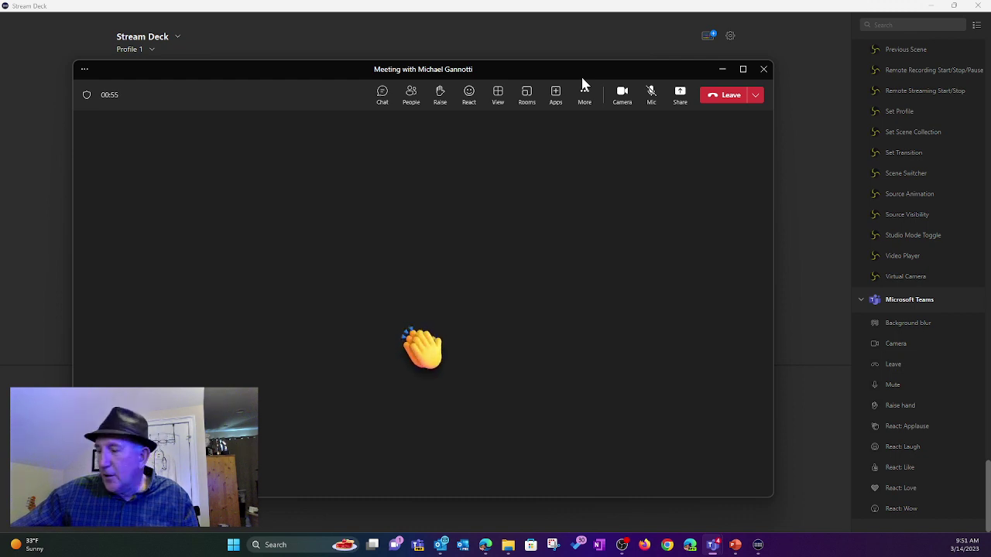
key(ctrl+shift+l)
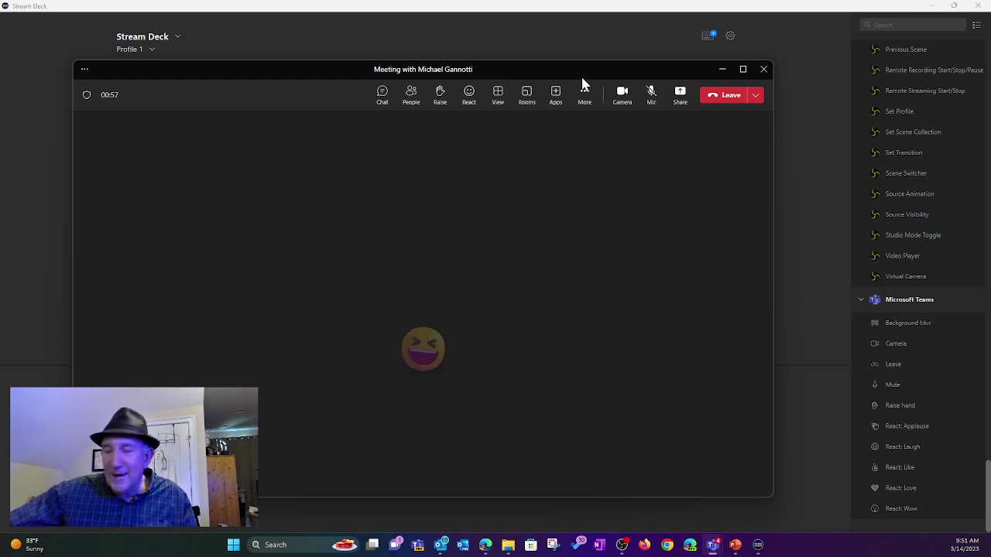
key(ctrl+shift+l)
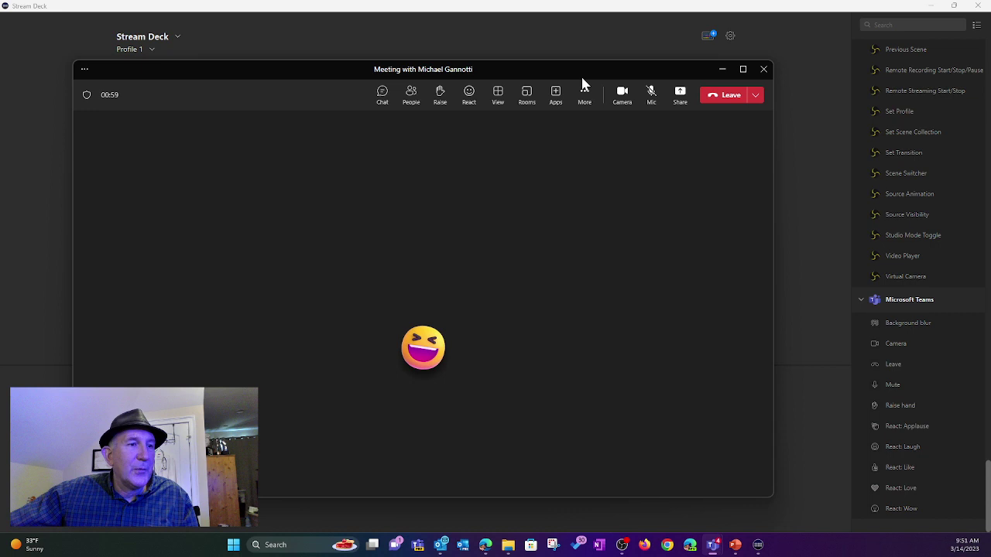
key(ctrl+shift+h)
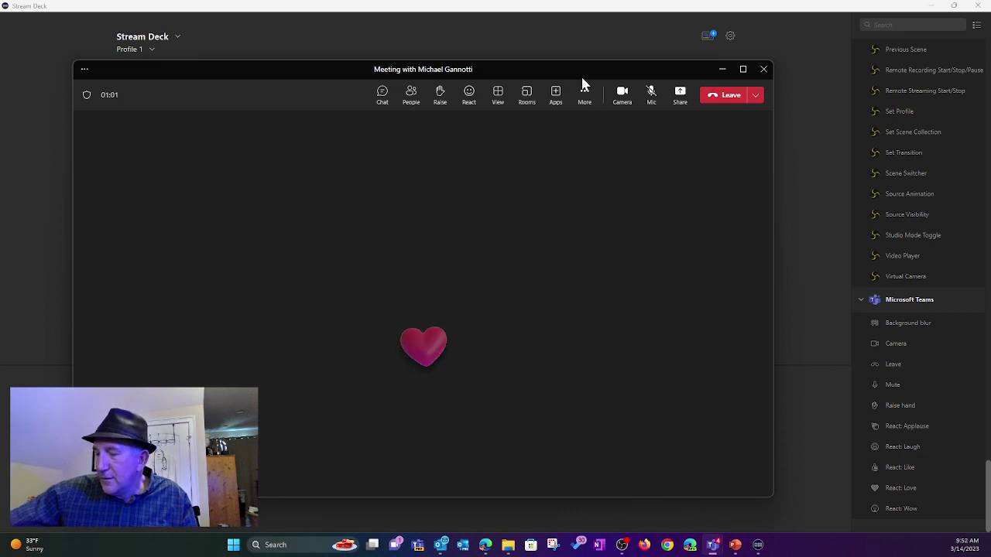
key(ctrl+shift+w)
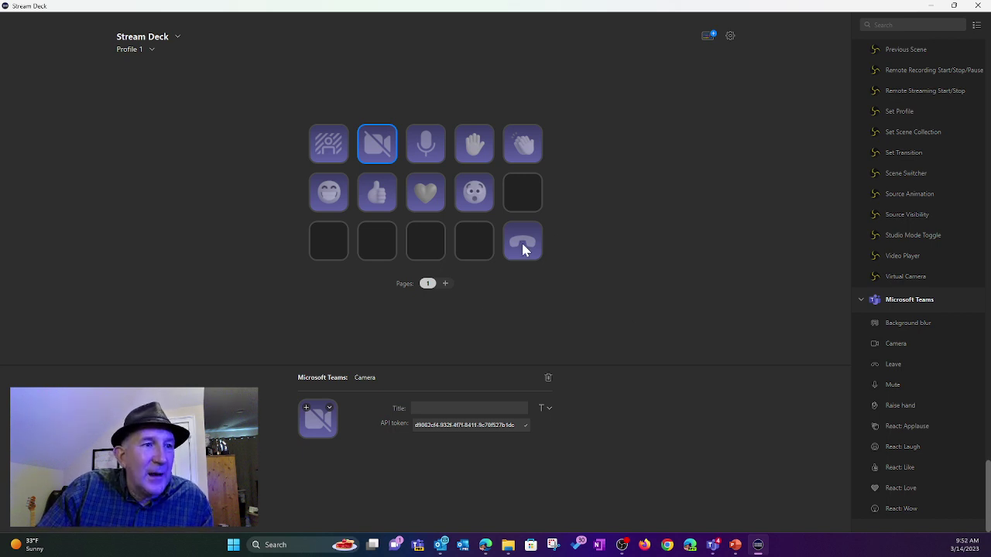
Relocate the Leave key to the bottom-left slot and create an empty page 2
drag(524, 246, 322, 241)
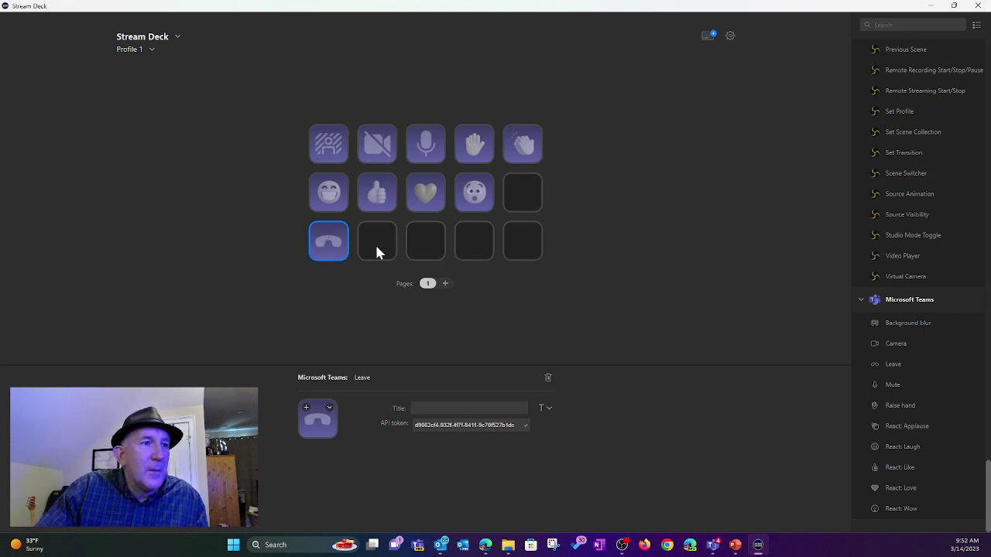
click(446, 284)
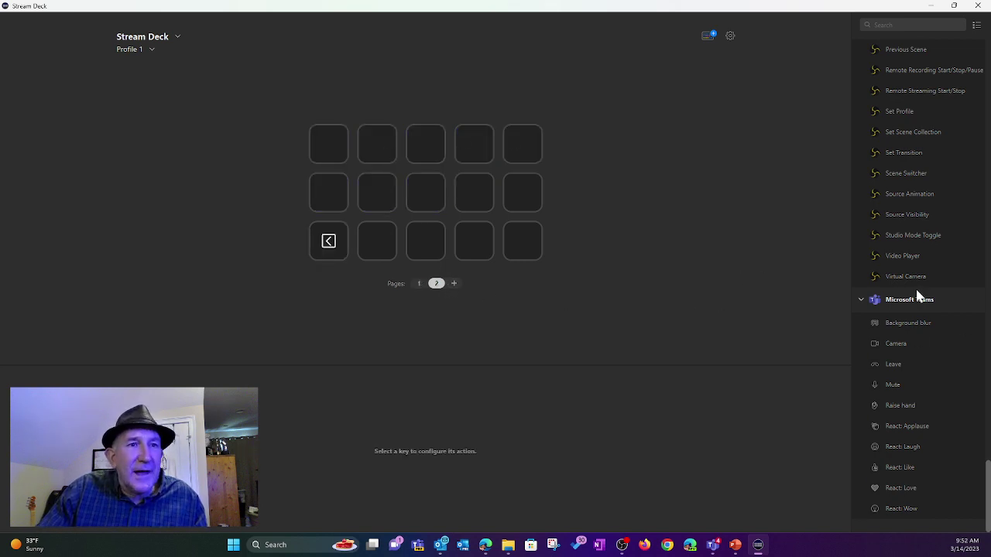
Place Load presentation, Play/Stop, Next, Previous and First Slide across the top row, Last Slide starting row two
scroll(925, 291, up, 10)
scroll(945, 302, up, 10)
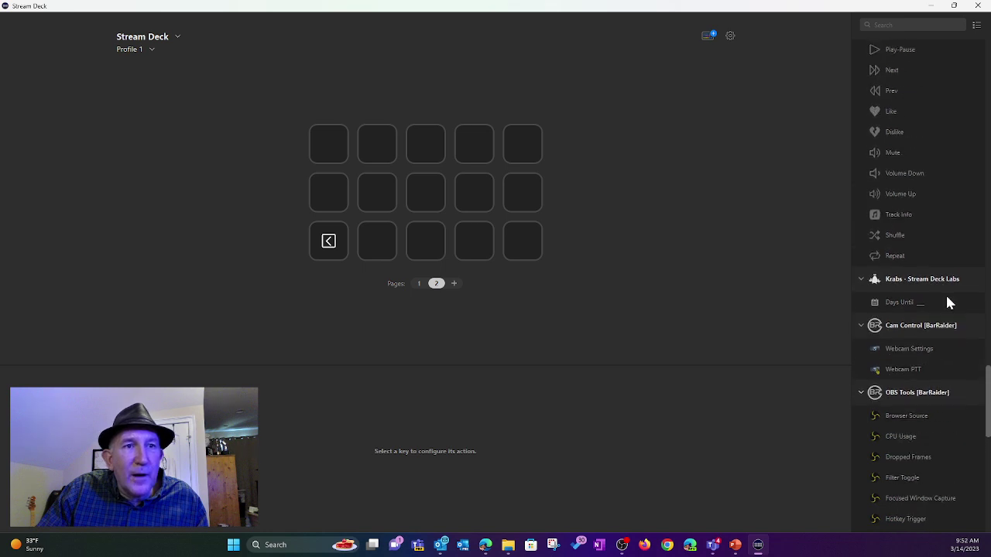
scroll(951, 294, up, 5)
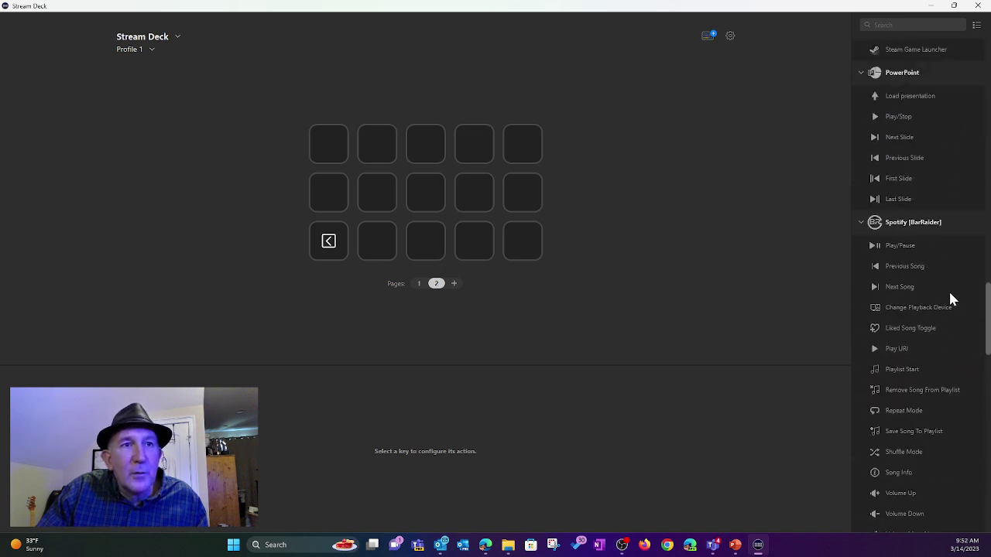
scroll(954, 279, up, 5)
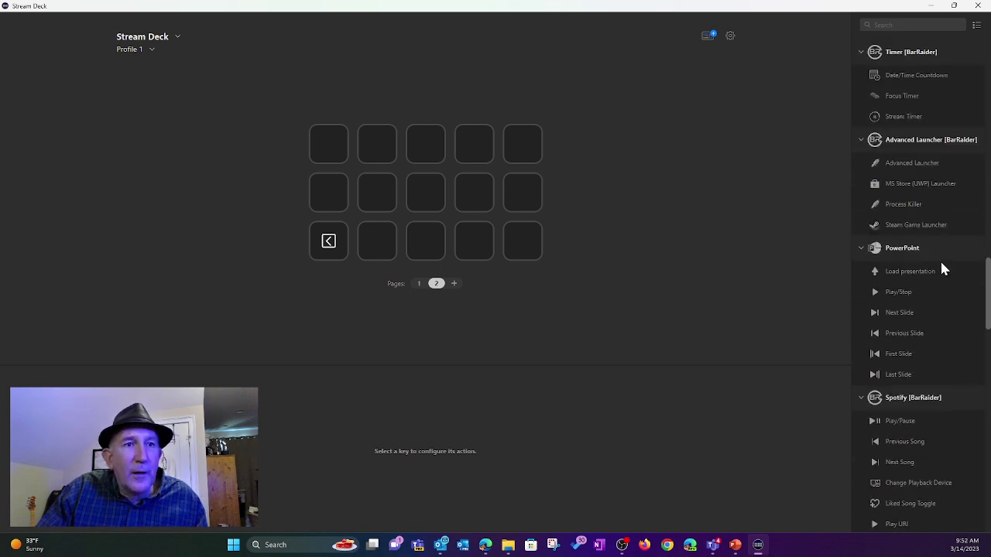
drag(888, 276, 334, 148)
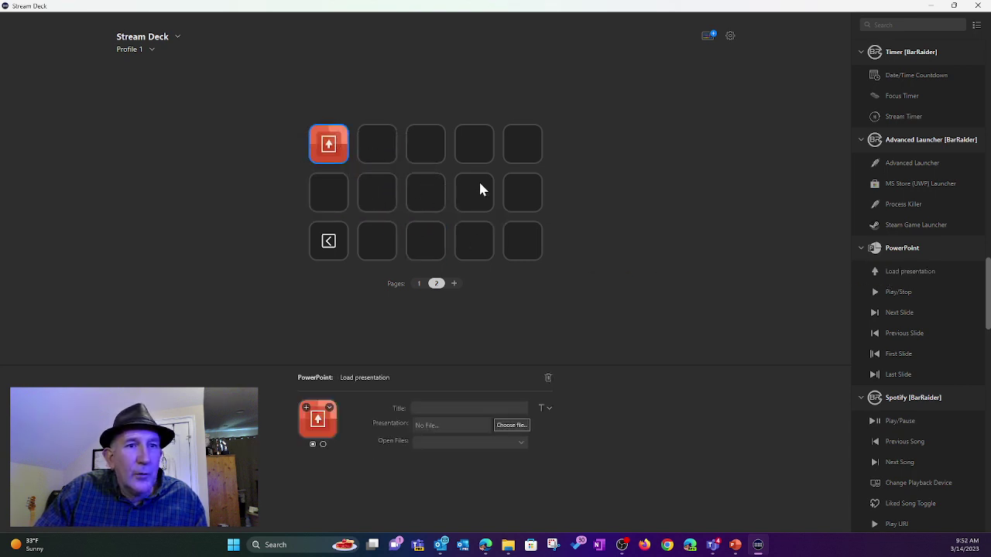
drag(898, 295, 377, 144)
drag(903, 315, 426, 143)
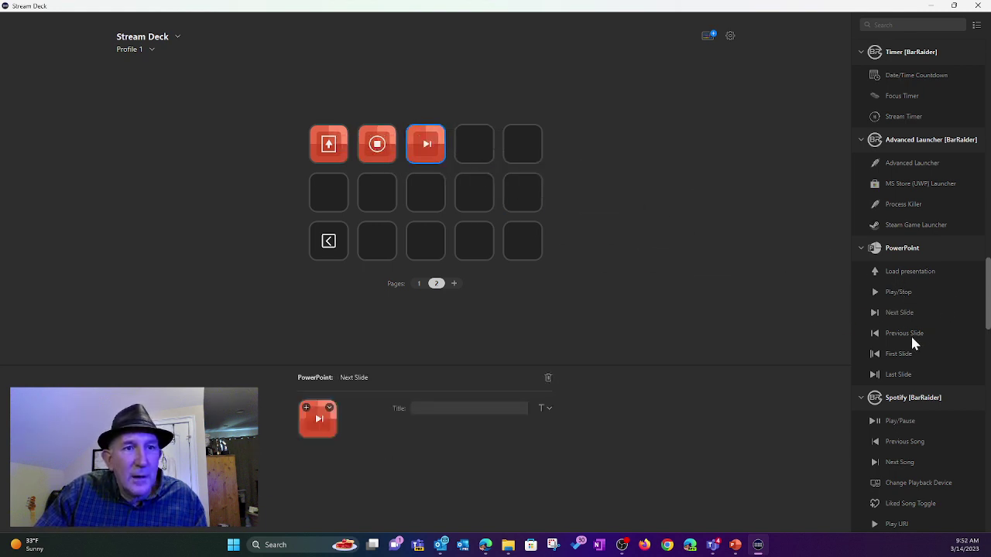
drag(911, 334, 478, 150)
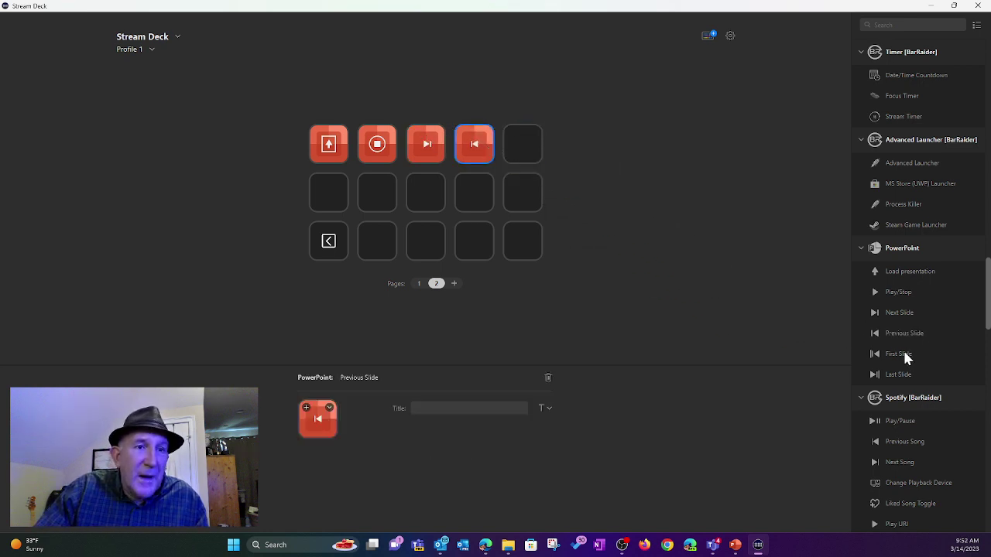
drag(901, 352, 533, 147)
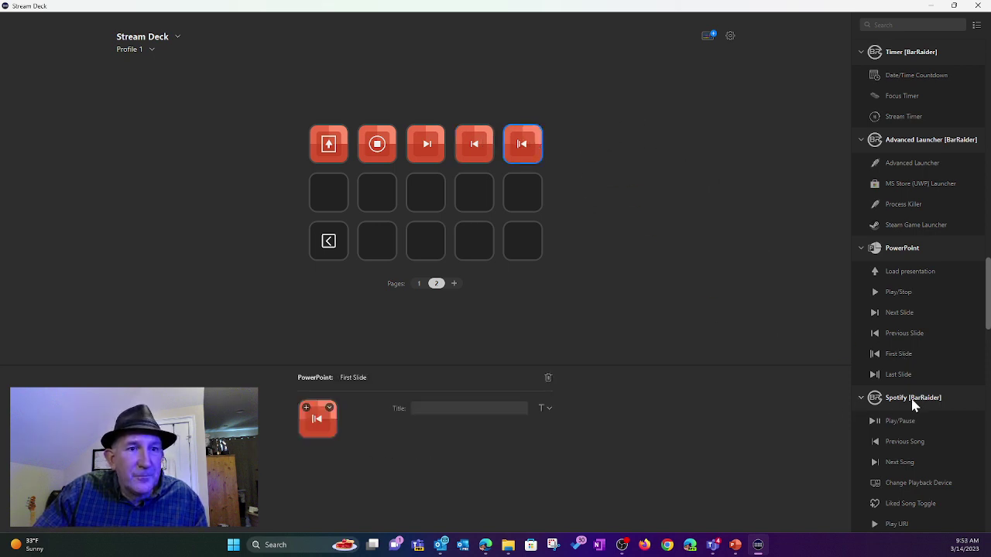
drag(898, 374, 334, 193)
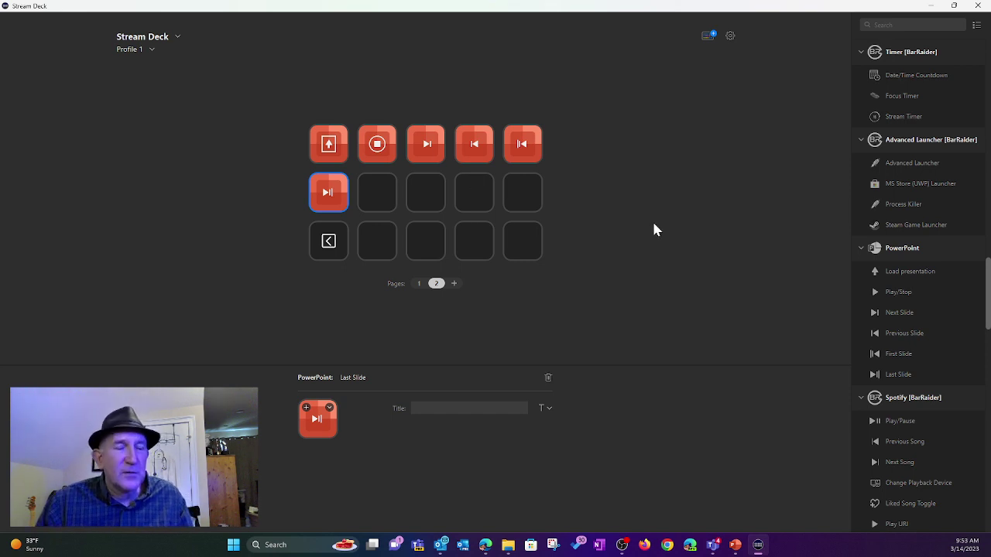
Check the previous-page key's settings, then jump to page 1 and forward again to page 2
click(326, 256)
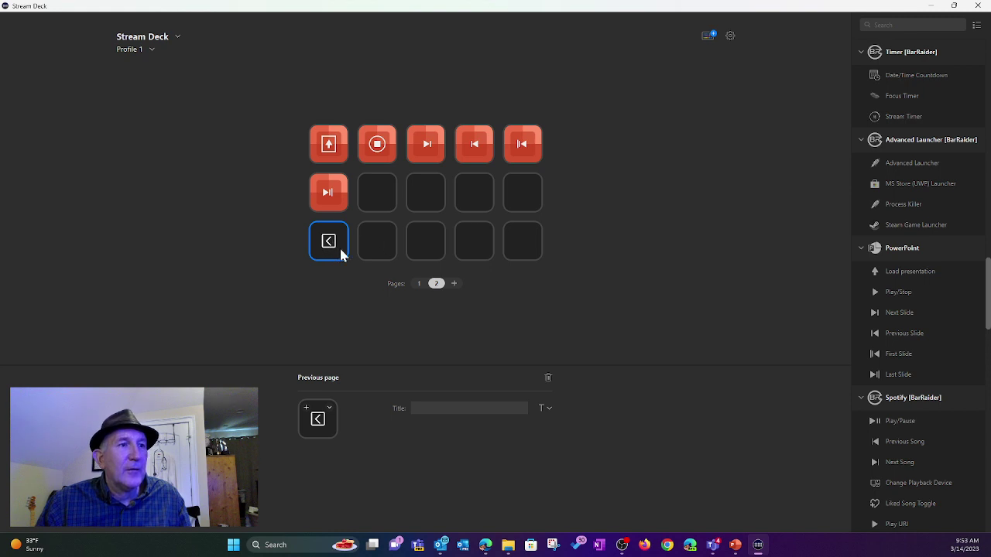
double_click(328, 241)
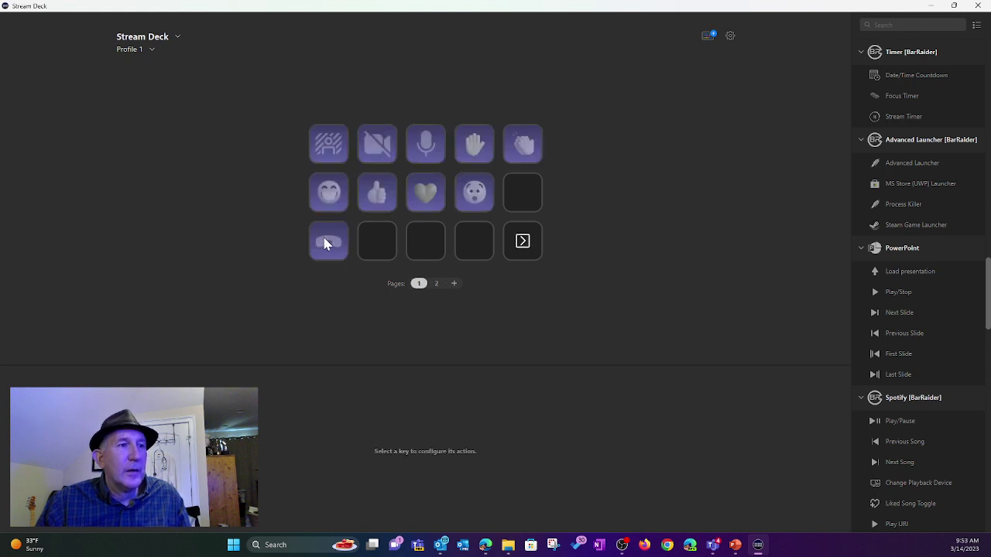
double_click(530, 244)
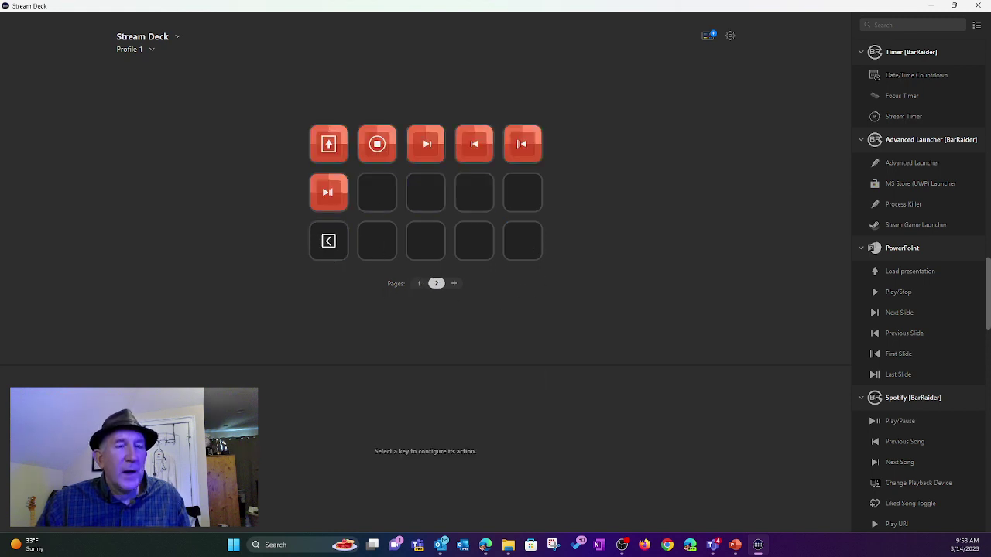